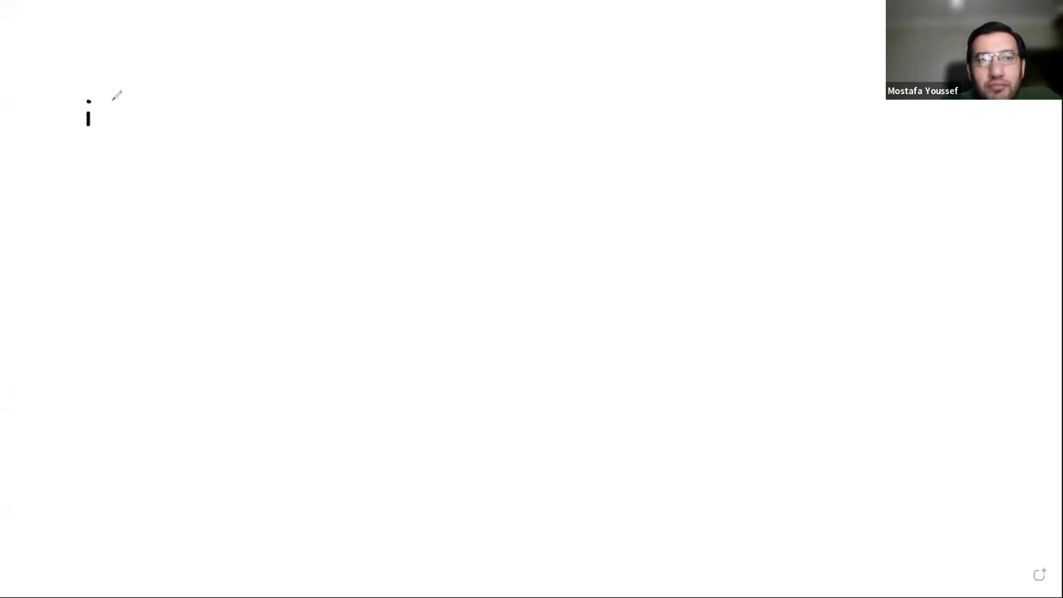
Finish the underlined 'if_statements' title and begin handwriting 'if' beneath it.
mouse_move(116, 89)
left_mouse_down()
mouse_move(132, 109)
mouse_move(184, 96)
mouse_move(208, 111)
mouse_move(275, 86)
mouse_move(242, 107)
mouse_move(324, 123)
mouse_move(404, 105)
mouse_move(115, 130)
mouse_move(358, 141)
left_mouse_up()
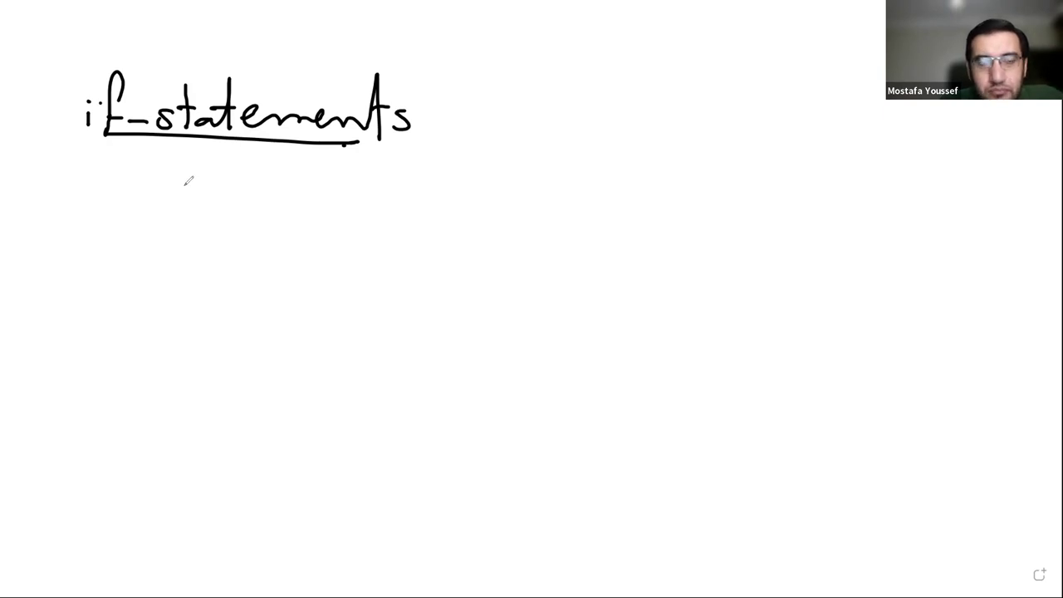
mouse_move(191, 171)
left_mouse_down()
mouse_move(189, 200)
mouse_move(209, 212)
mouse_move(247, 190)
left_mouse_up()
Write 'if' with a blue 'condition', placeholder code strokes, and 'end' below.
left_click(215, 178)
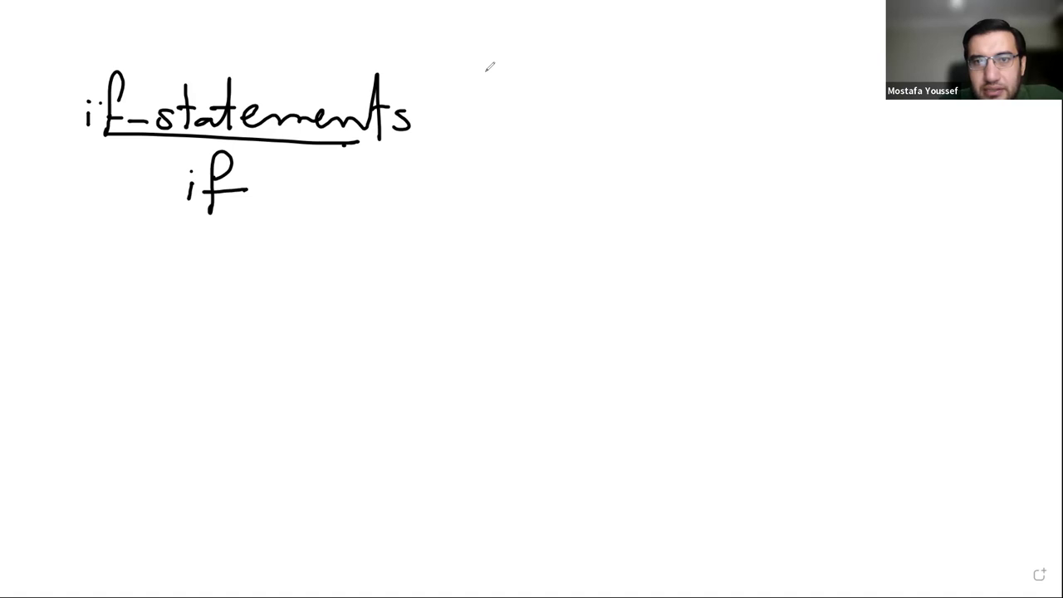
mouse_move(350, 176)
left_mouse_down()
mouse_move(347, 199)
mouse_move(397, 196)
mouse_move(370, 193)
mouse_move(440, 166)
mouse_move(448, 196)
mouse_move(484, 155)
mouse_move(482, 194)
mouse_move(528, 184)
mouse_move(558, 196)
left_mouse_up()
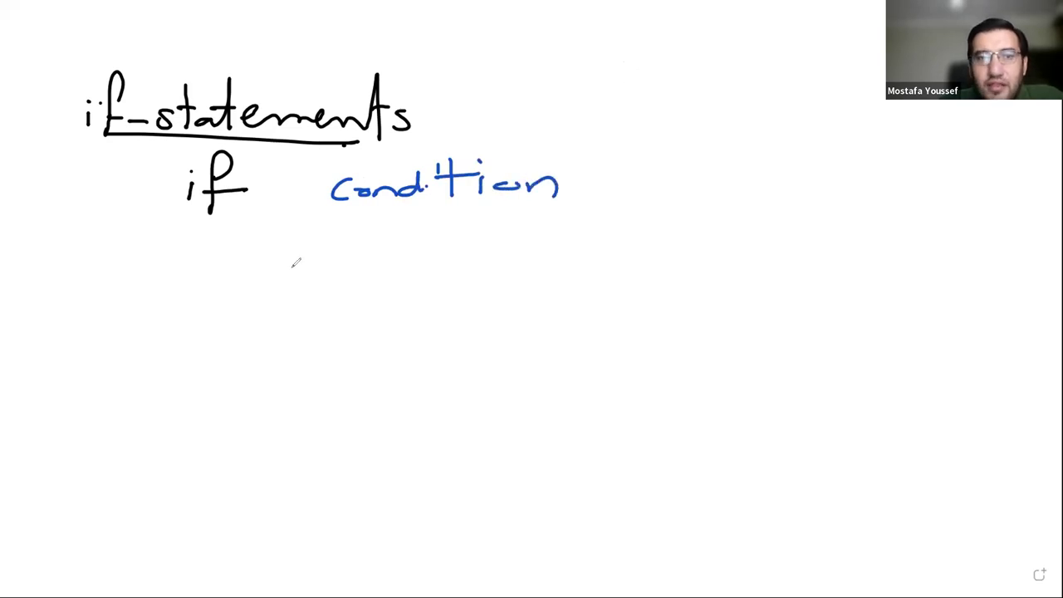
left_click_drag(294, 235, 379, 232)
mouse_move(385, 241)
left_mouse_down()
mouse_move(386, 253)
mouse_move(484, 233)
left_mouse_up()
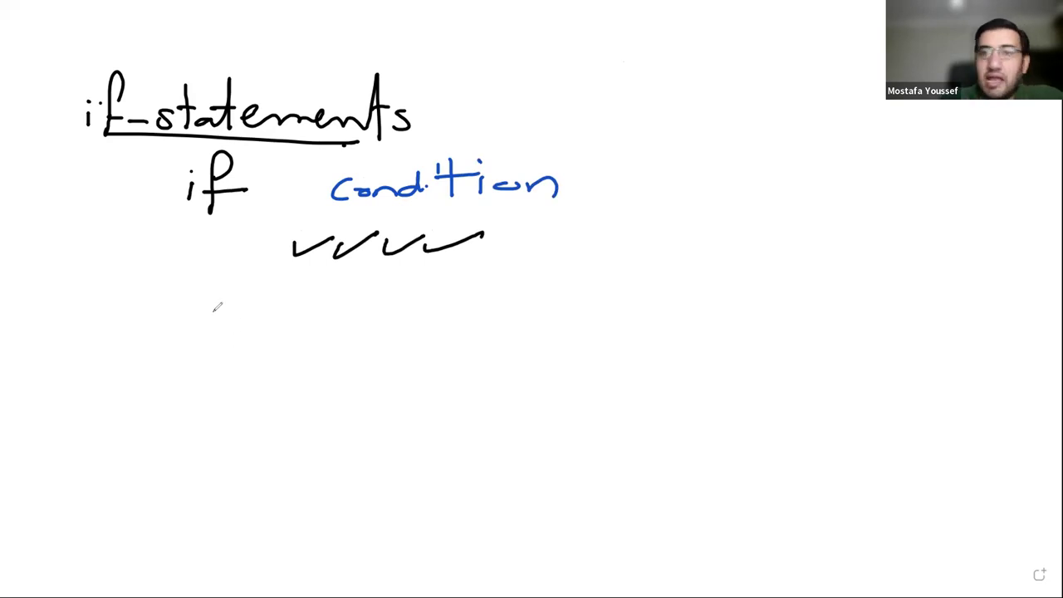
mouse_move(192, 282)
left_mouse_down()
mouse_move(277, 275)
mouse_move(290, 300)
left_mouse_up()
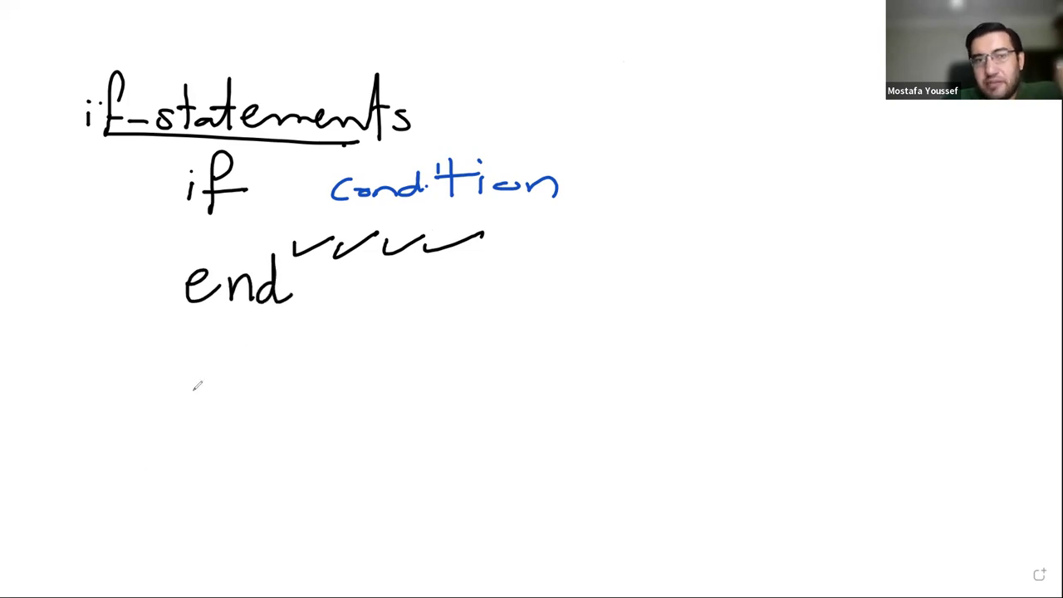
Draw a bracket arrow linking 'if' down to 'end'.
mouse_move(133, 193)
left_mouse_down()
mouse_move(182, 193)
mouse_move(176, 204)
left_mouse_up()
mouse_move(129, 194)
left_mouse_down()
mouse_move(120, 270)
mouse_move(166, 271)
left_mouse_up()
left_click_drag(154, 258, 149, 289)
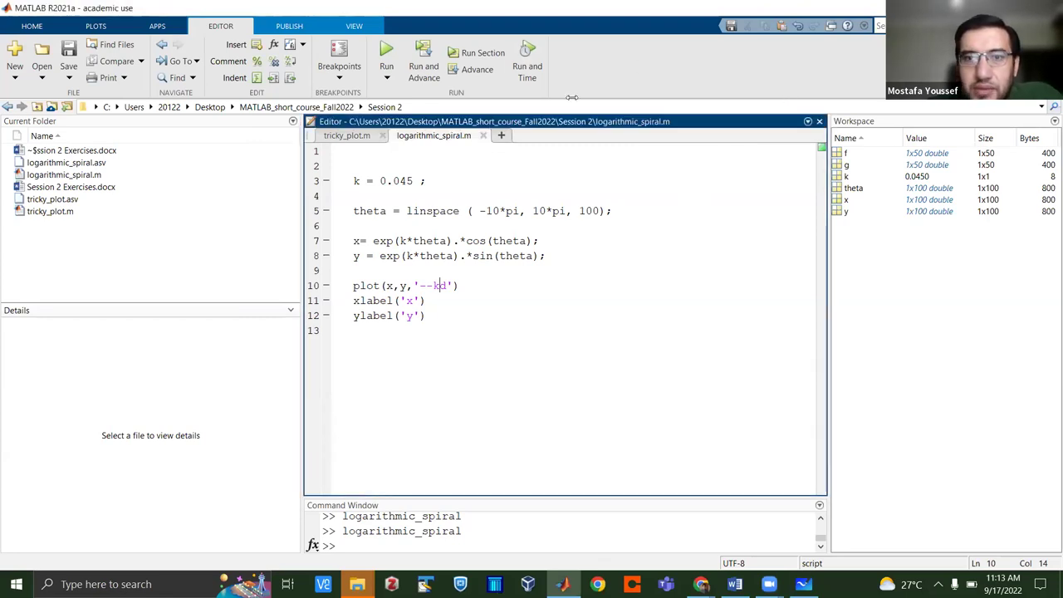
Restore the maximized MATLAB window down with Win+Down to reveal the Word document.
key("super+Down")
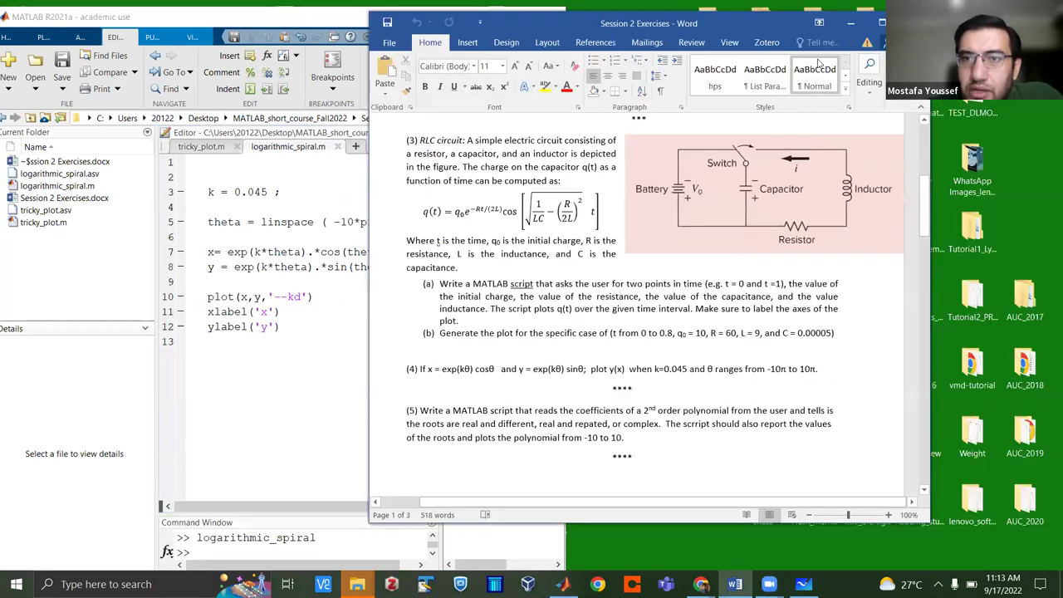
Move the Session 2 Exercises Word window left and bring exercise (5) into view.
left_click_drag(764, 44, 570, 24)
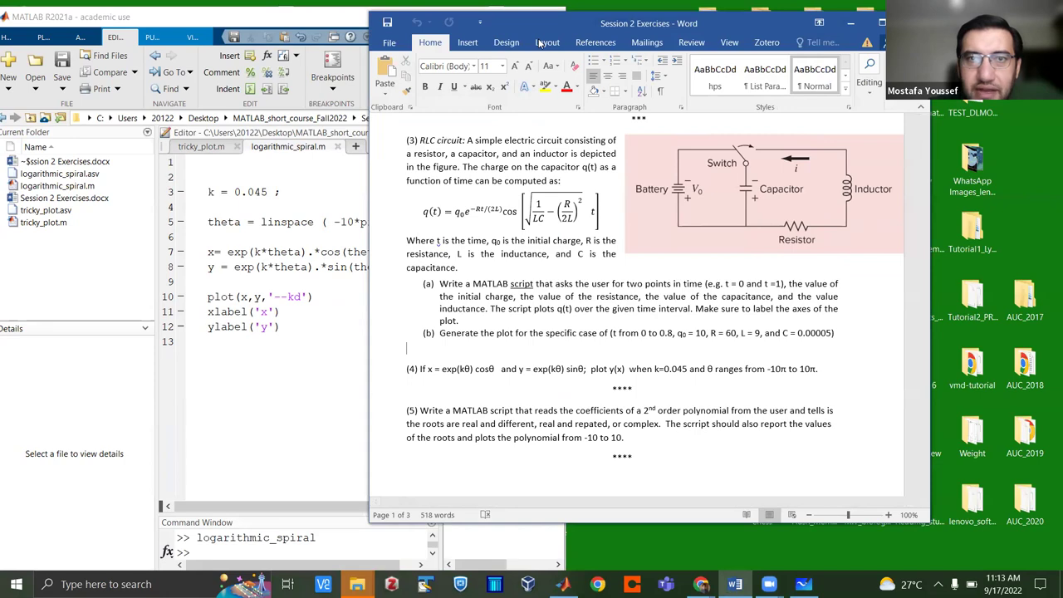
left_click_drag(539, 25, 188, 23)
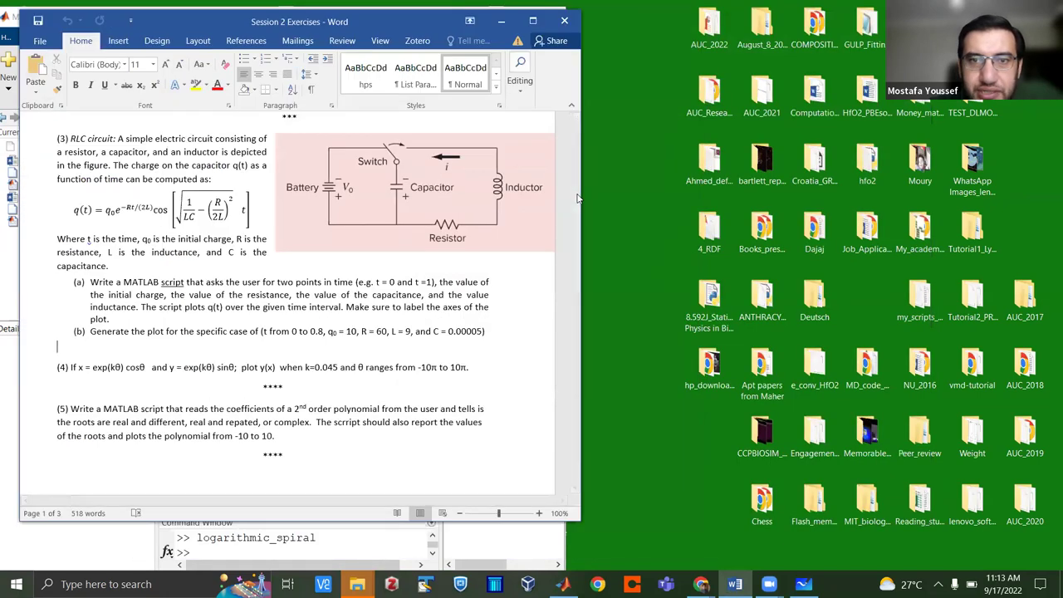
left_click_drag(576, 252, 576, 218)
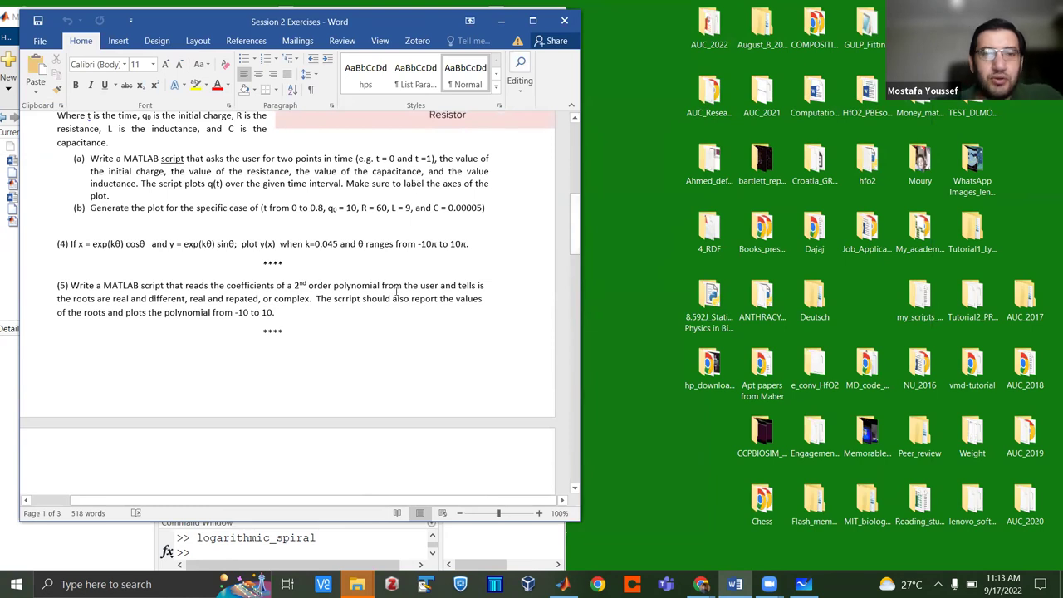
Colour the text of exercise (5), the 2nd order polynomial roots problem, blue.
left_click_drag(277, 314, 39, 285)
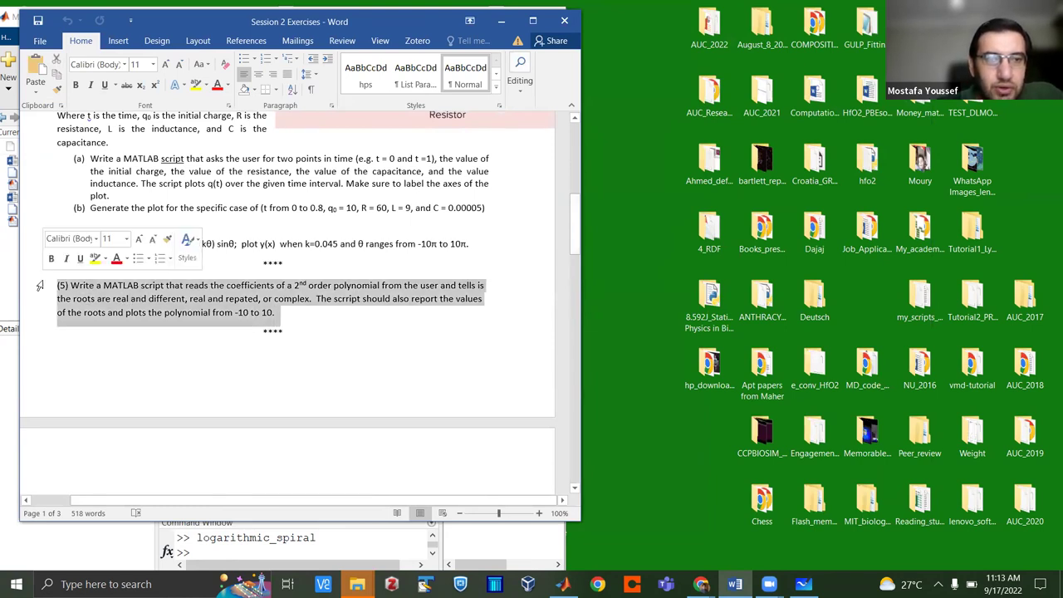
left_click(228, 85)
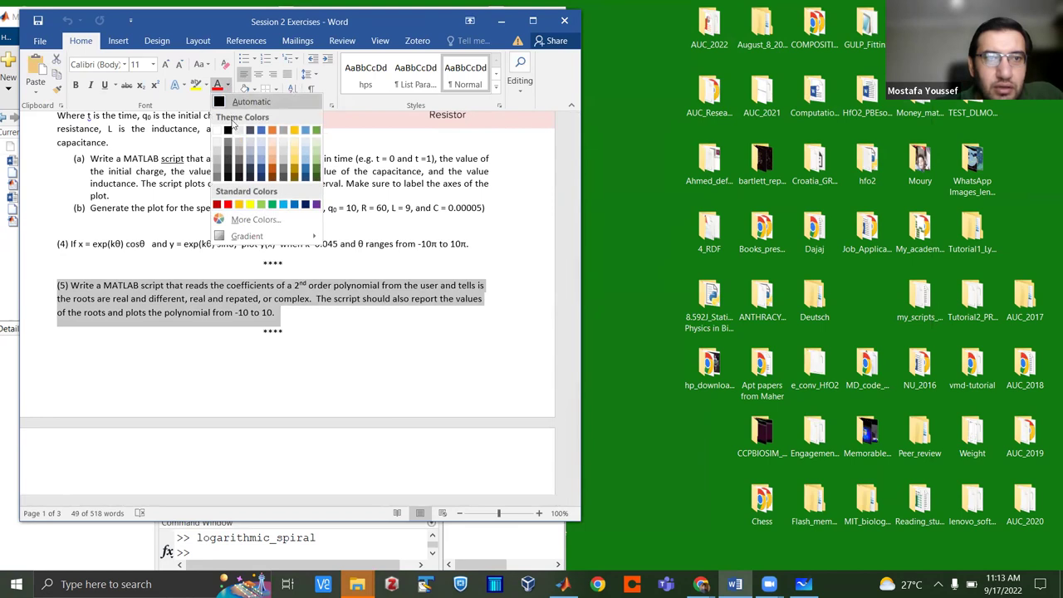
left_click(305, 204)
left_click(331, 266)
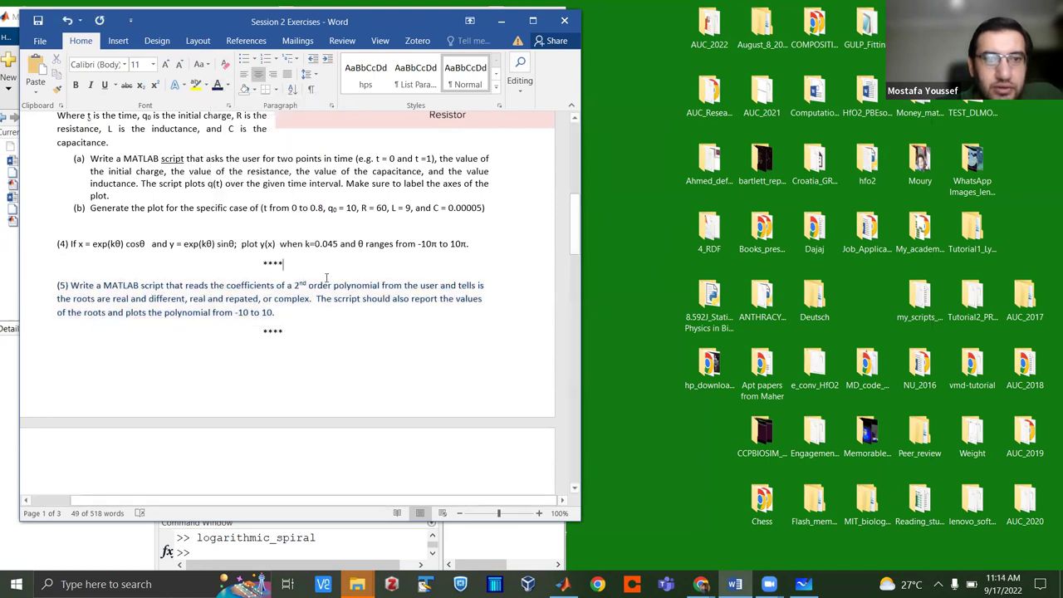
left_click_drag(282, 313, 55, 286)
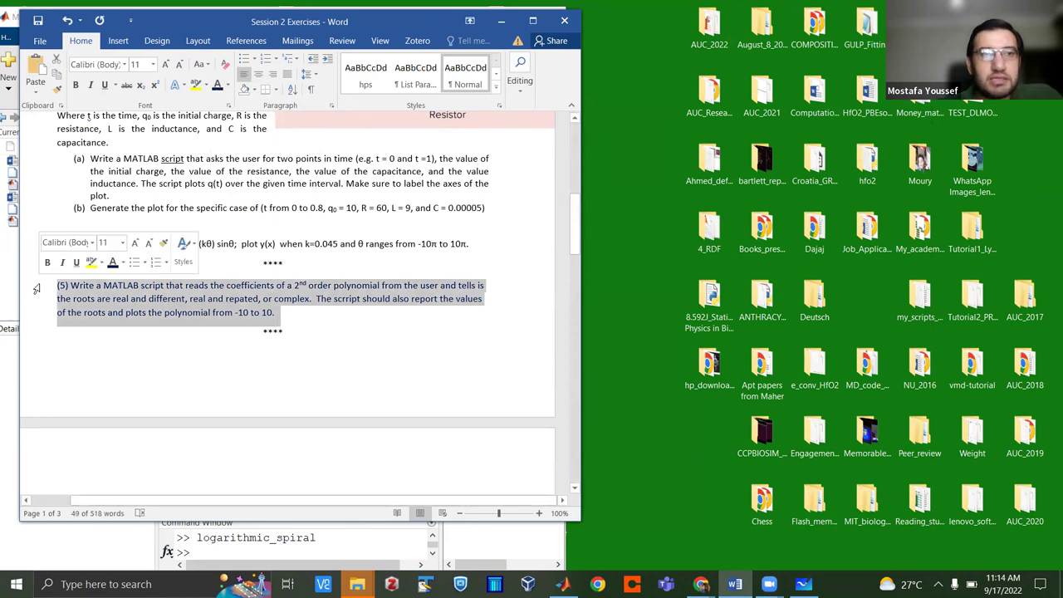
left_click(435, 299)
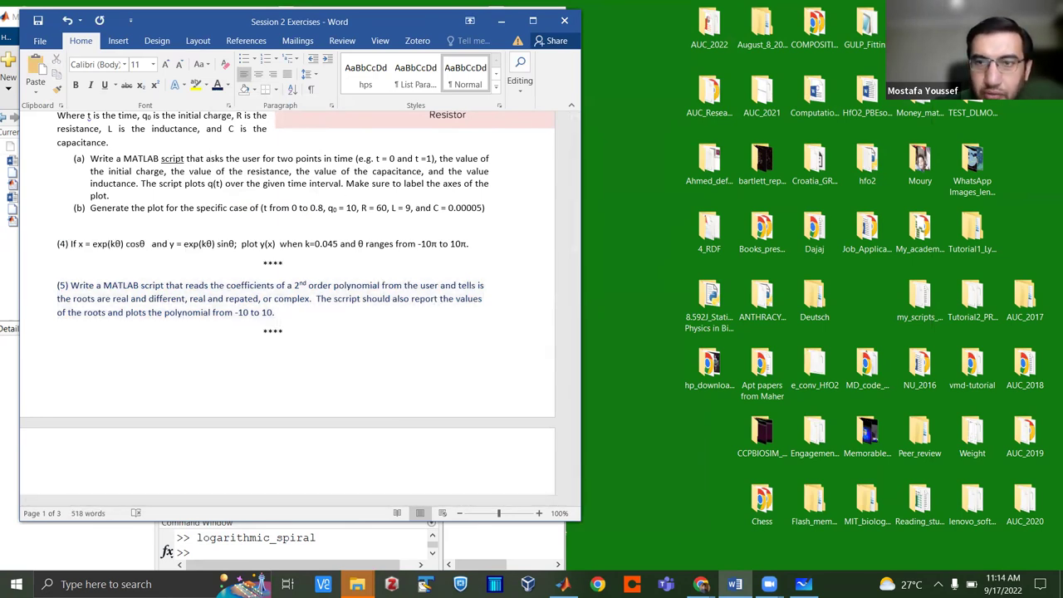
Bring Whiteboard forward and restore it to a window beside the Word exercises.
key("alt+Tab")
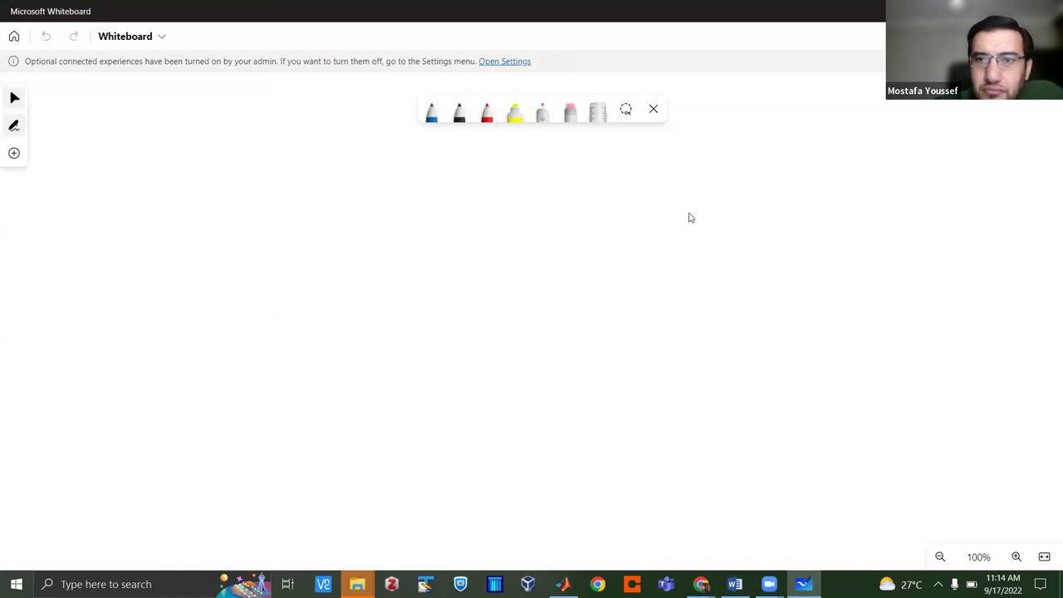
key("super+Down")
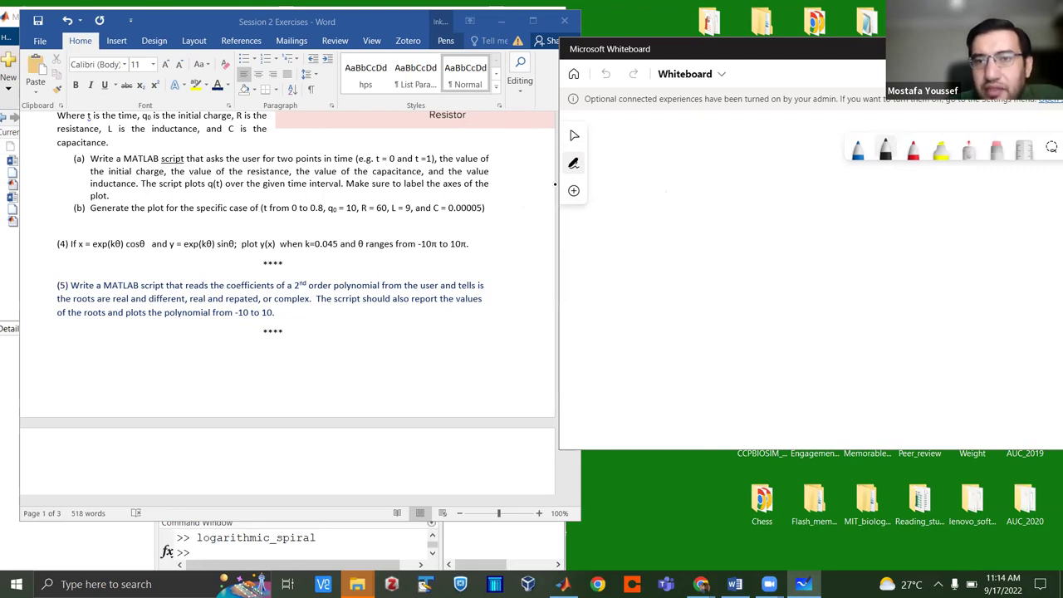
Handwrite the quadratic ax² + bx + C in black pen.
mouse_move(666, 191)
left_mouse_down()
mouse_move(670, 214)
mouse_move(706, 219)
mouse_move(687, 221)
left_mouse_up()
mouse_move(711, 156)
left_mouse_down()
mouse_move(761, 202)
mouse_move(752, 217)
left_mouse_up()
mouse_move(776, 161)
left_mouse_down()
mouse_move(775, 210)
mouse_move(776, 197)
mouse_move(831, 215)
left_mouse_up()
left_click(849, 201)
mouse_move(830, 185)
left_mouse_down()
mouse_move(813, 215)
mouse_move(880, 202)
left_mouse_up()
left_click_drag(863, 191, 863, 218)
left_click_drag(919, 178, 930, 215)
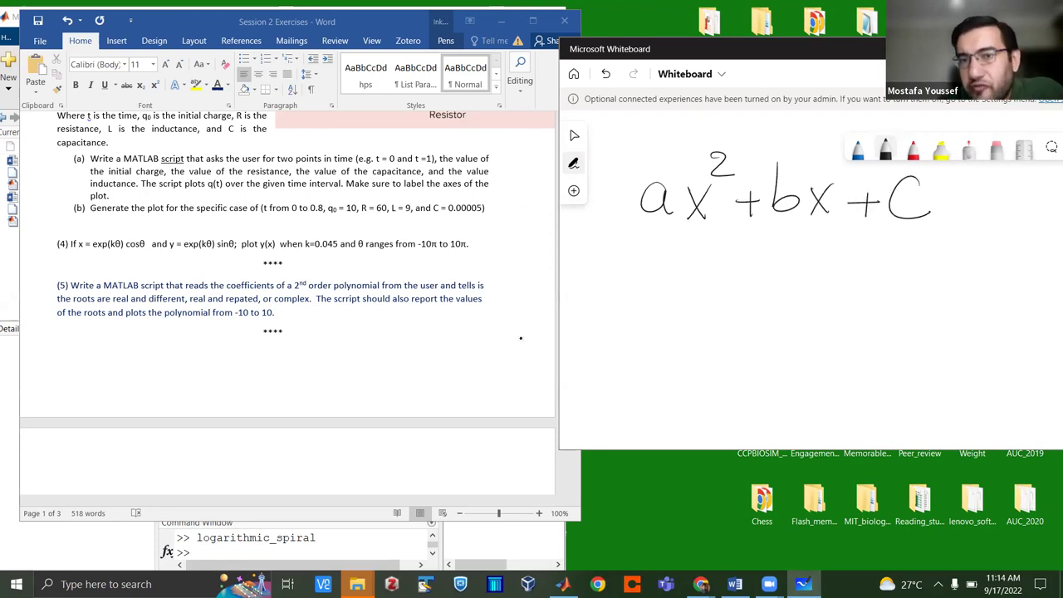
Underline a and circle the coefficients a, b and C.
left_click_drag(631, 228, 671, 227)
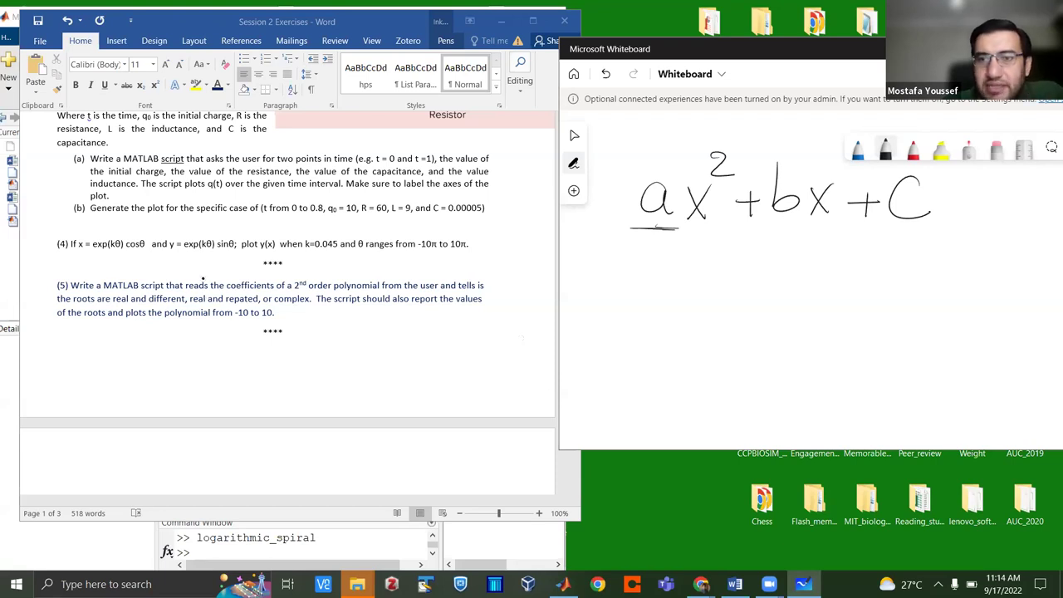
mouse_move(674, 163)
left_mouse_down()
mouse_move(660, 223)
mouse_move(678, 167)
left_mouse_up()
left_click_drag(789, 184, 779, 186)
mouse_move(922, 168)
left_mouse_down()
mouse_move(880, 200)
mouse_move(886, 177)
left_mouse_up()
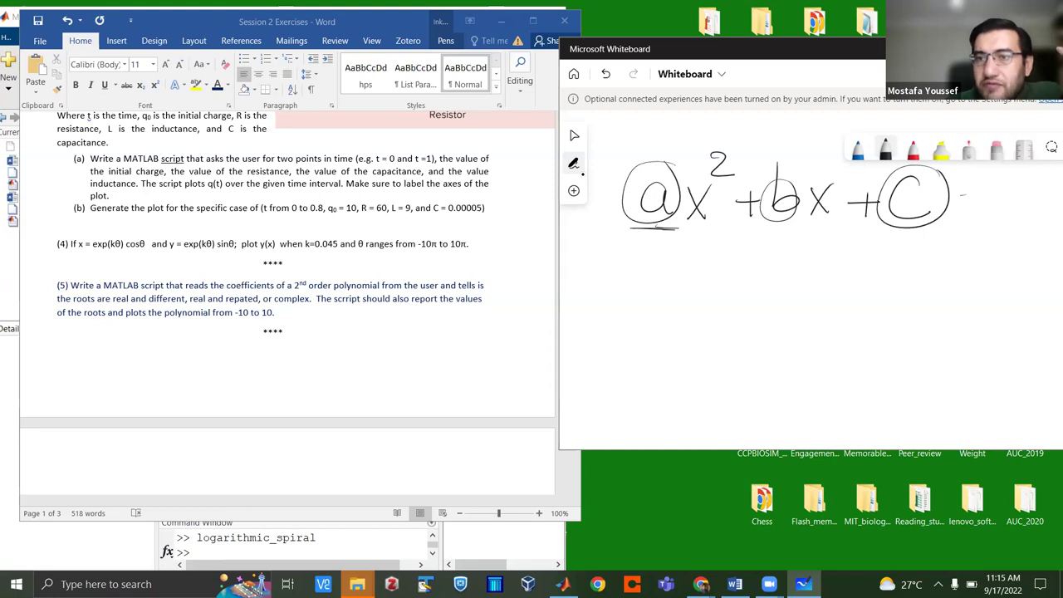
Write '= 0' after the circled C to form ax² + bx + C = 0.
mouse_move(961, 195)
left_mouse_down()
mouse_move(993, 196)
mouse_move(987, 212)
mouse_move(1019, 196)
left_mouse_up()
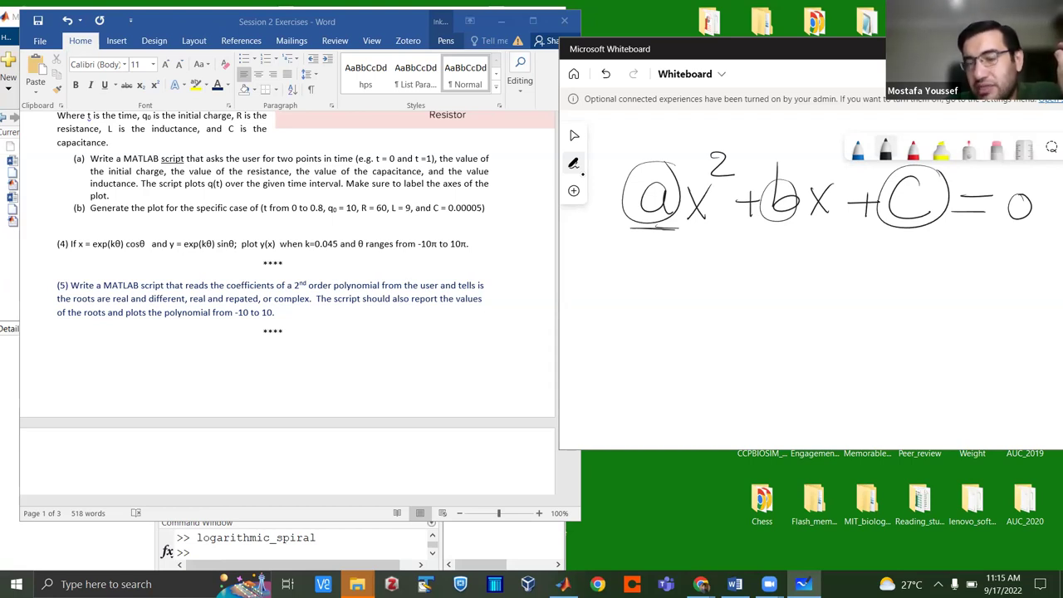
Handwrite the numerator x = −b ± √(b² − 4ac) beneath the equation.
mouse_move(636, 250)
left_mouse_down()
mouse_move(650, 272)
mouse_move(630, 274)
mouse_move(687, 262)
left_mouse_up()
left_click_drag(669, 268, 722, 251)
mouse_move(736, 225)
left_mouse_down()
mouse_move(738, 259)
mouse_move(795, 241)
left_mouse_up()
mouse_move(782, 232)
left_mouse_down()
mouse_move(782, 255)
mouse_move(808, 258)
left_mouse_up()
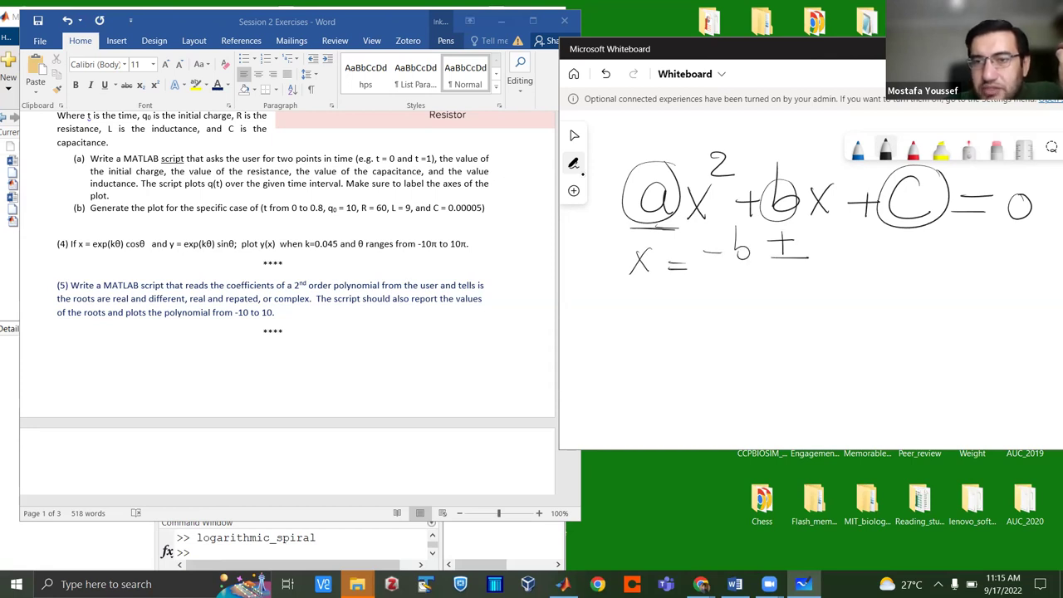
left_click_drag(822, 254, 991, 226)
mouse_move(862, 244)
left_mouse_down()
mouse_move(868, 265)
mouse_move(887, 250)
left_mouse_up()
mouse_move(892, 256)
left_mouse_down()
mouse_move(931, 252)
mouse_move(927, 264)
left_mouse_up()
left_click_drag(945, 246, 947, 263)
left_click_drag(968, 244, 970, 265)
Draw a long fraction bar under the numerator with 2a as the denominator.
left_click_drag(787, 264, 1006, 271)
left_click_drag(822, 283, 883, 303)
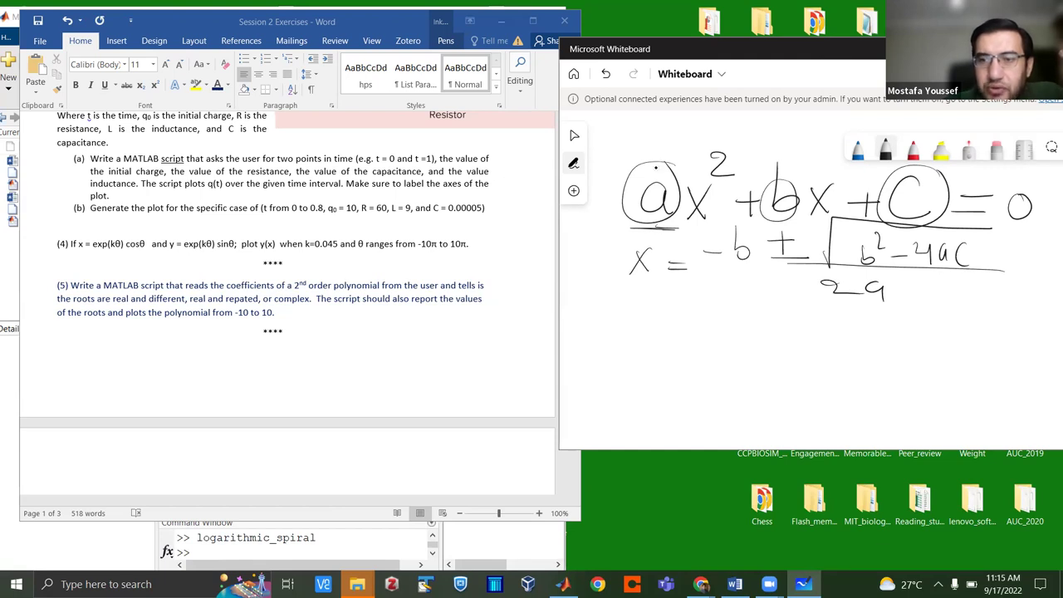
mouse_move(782, 267)
left_mouse_down()
mouse_move(807, 267)
mouse_move(773, 265)
mouse_move(1017, 283)
mouse_move(741, 266)
left_mouse_up()
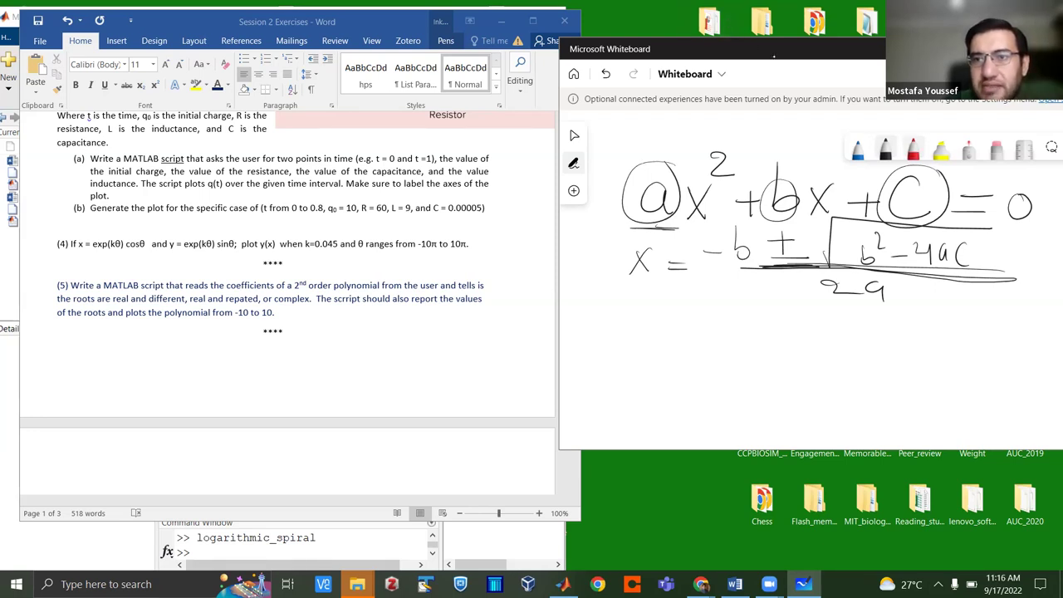
In red, circle b² − 4ac, label it 'discrimenant', and write '>0' below.
left_click(913, 149)
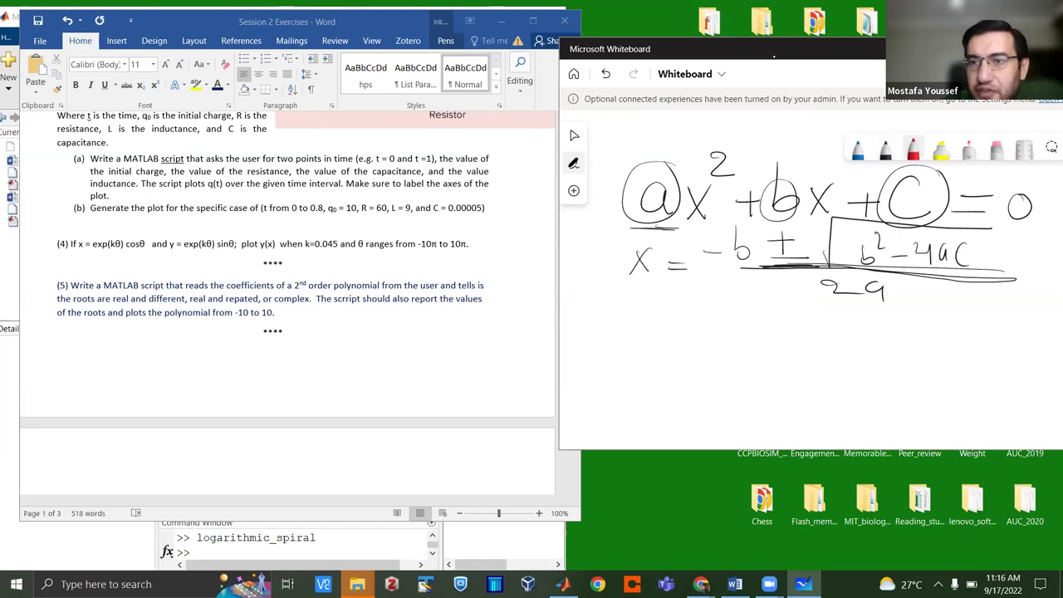
mouse_move(953, 230)
left_mouse_down()
mouse_move(910, 228)
mouse_move(860, 264)
mouse_move(943, 284)
mouse_move(955, 232)
left_mouse_up()
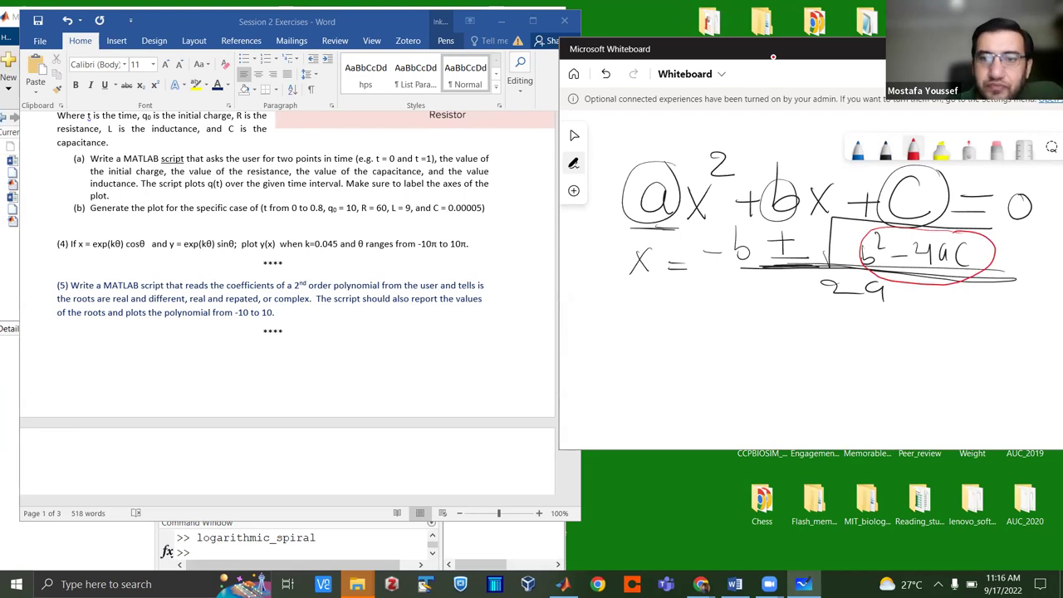
left_click_drag(711, 319, 704, 333)
mouse_move(719, 292)
left_mouse_down()
mouse_move(713, 332)
mouse_move(783, 316)
mouse_move(803, 327)
mouse_move(822, 314)
mouse_move(910, 332)
mouse_move(934, 312)
left_mouse_up()
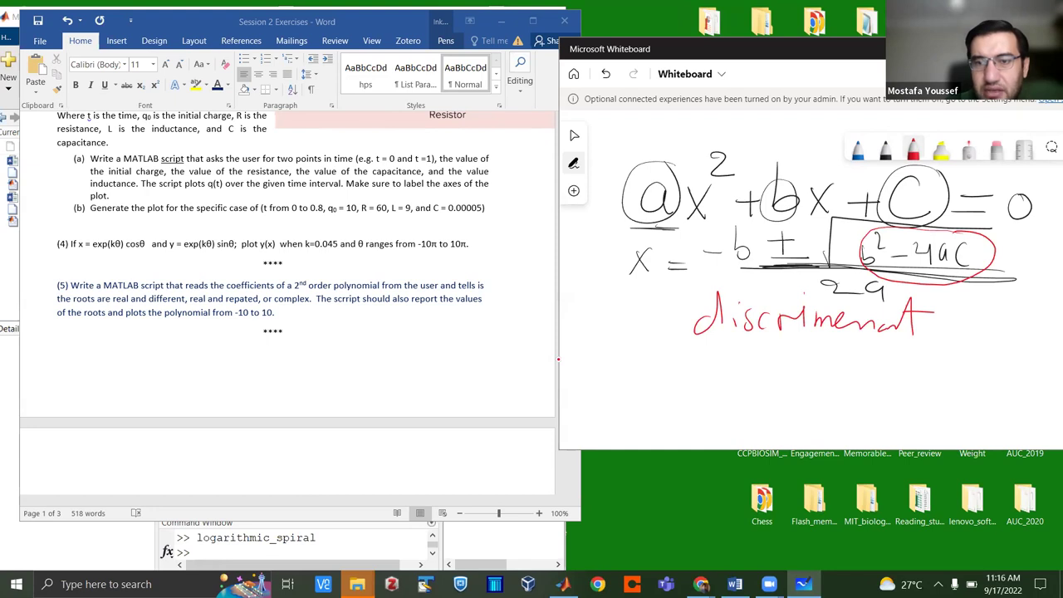
left_click_drag(603, 348, 610, 382)
mouse_move(648, 352)
left_mouse_down()
mouse_move(638, 362)
mouse_move(653, 356)
left_mouse_up()
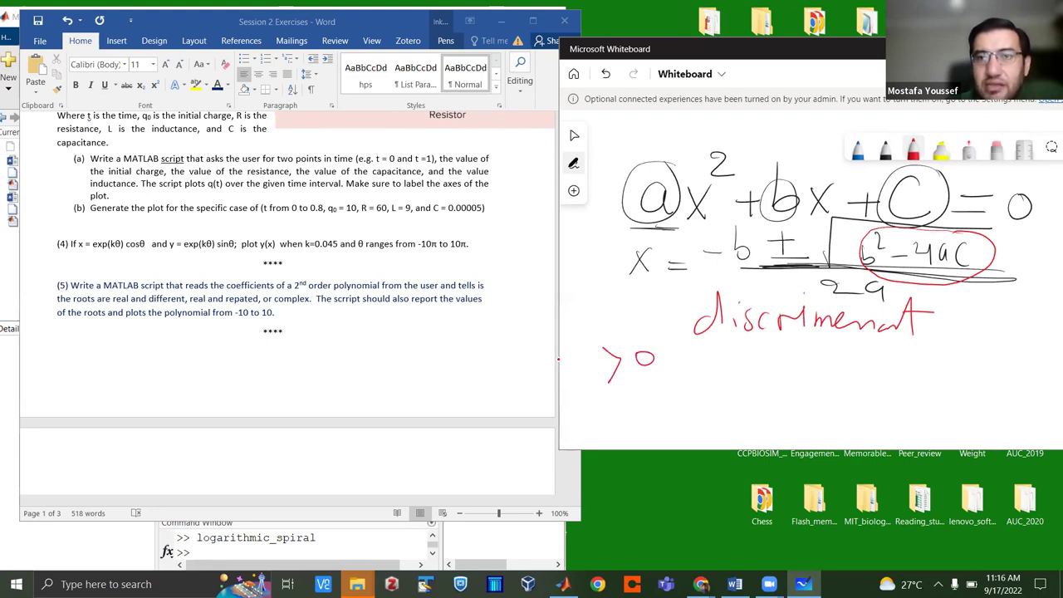
In blue, write '2 real different' under the >0 case.
left_click(857, 149)
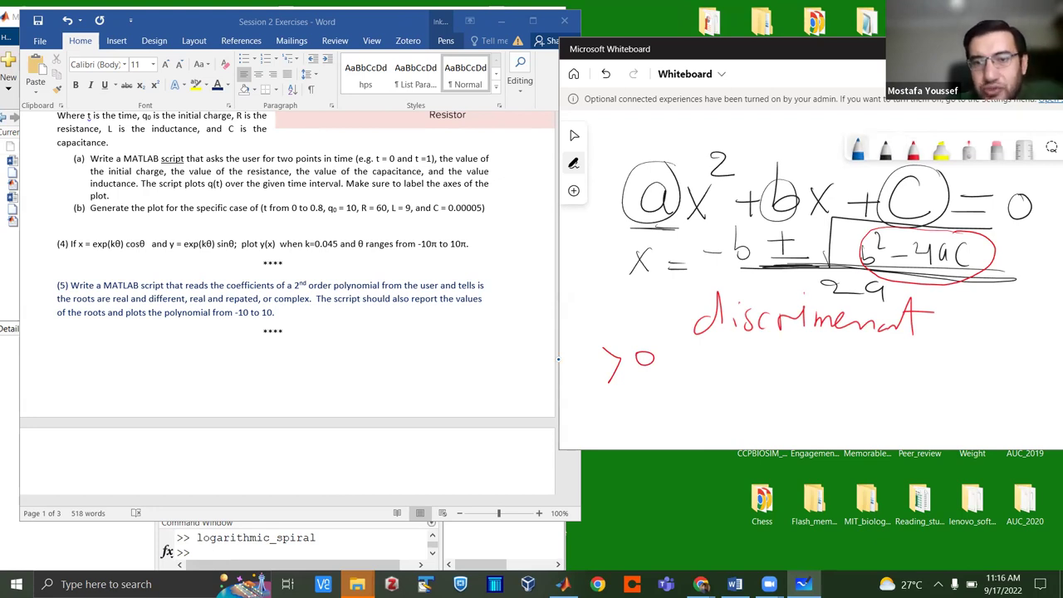
mouse_move(585, 388)
left_mouse_down()
mouse_move(600, 407)
mouse_move(660, 405)
mouse_move(676, 364)
mouse_move(681, 406)
left_mouse_up()
mouse_move(619, 427)
left_mouse_down()
mouse_move(622, 418)
mouse_move(638, 447)
left_mouse_up()
mouse_move(634, 427)
left_mouse_down()
mouse_move(648, 425)
mouse_move(641, 448)
mouse_move(703, 419)
left_mouse_up()
left_click_drag(634, 425, 710, 406)
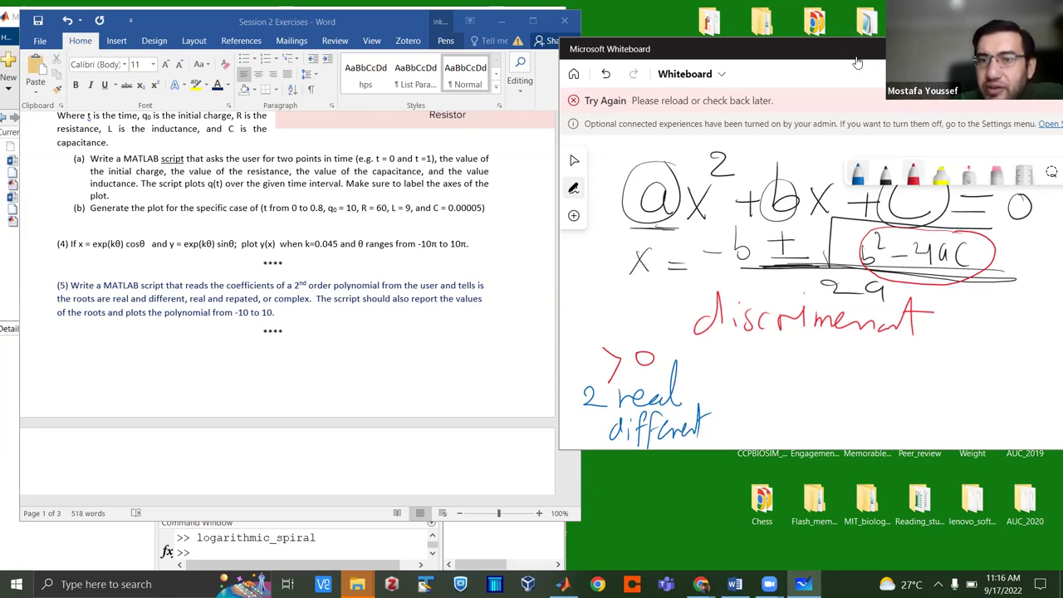
Write the red '= 0' case with 'One real root' in blue beneath it.
left_click(912, 174)
mouse_move(758, 352)
left_mouse_down()
mouse_move(788, 351)
mouse_move(786, 366)
left_mouse_up()
left_click_drag(809, 352, 811, 354)
left_click(857, 174)
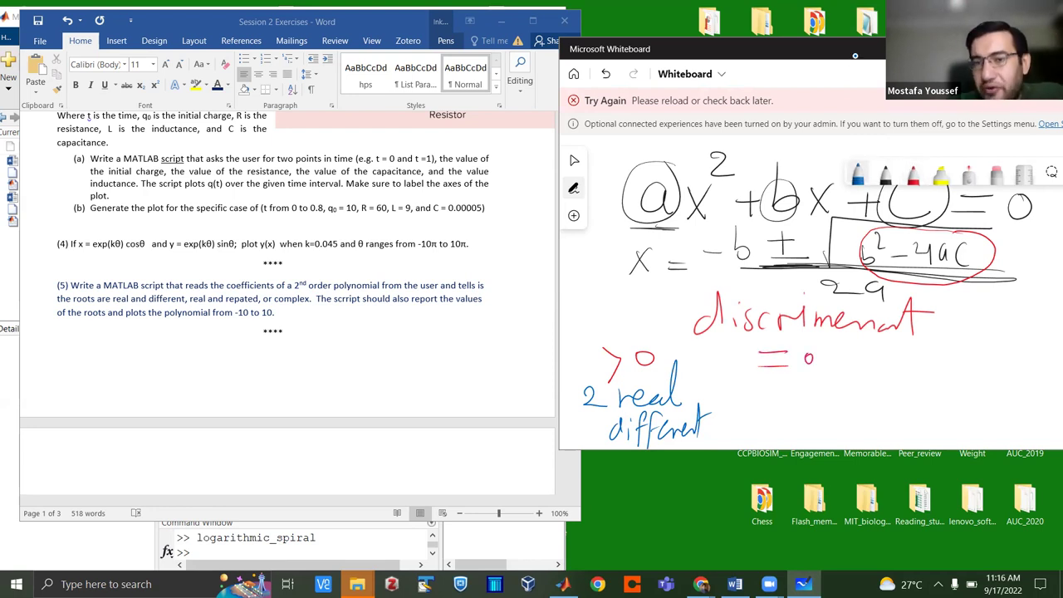
mouse_move(771, 381)
left_mouse_down()
mouse_move(810, 391)
mouse_move(804, 411)
mouse_move(819, 415)
left_mouse_up()
mouse_move(827, 392)
left_mouse_down()
mouse_move(831, 415)
mouse_move(799, 443)
mouse_move(840, 444)
left_mouse_up()
left_click_drag(829, 429, 850, 428)
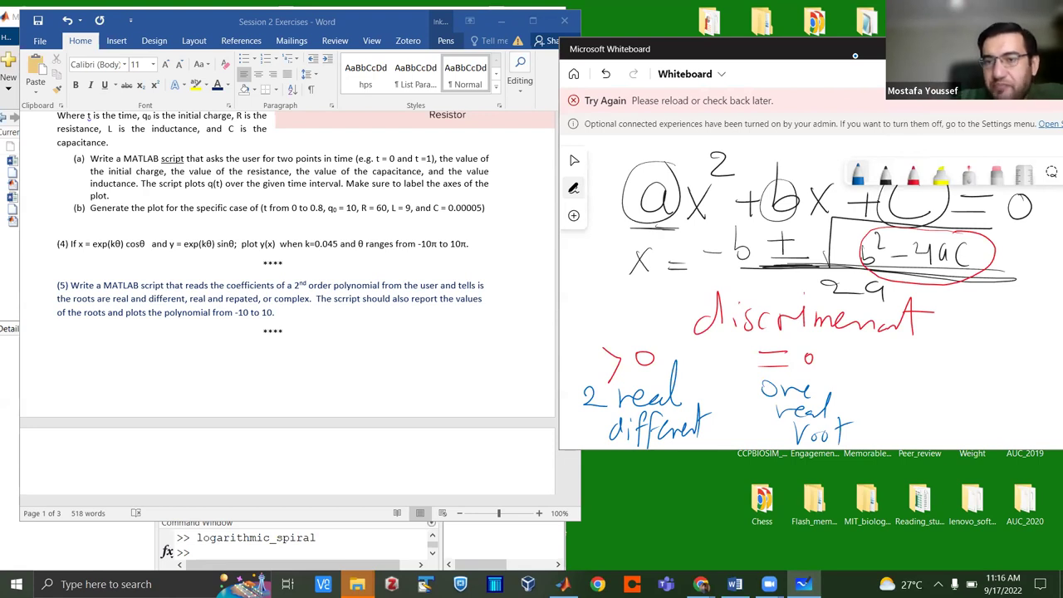
Write the red '< 0' case with '2 complex roots' in blue, then shift the window left.
left_click(912, 175)
mouse_move(932, 336)
left_mouse_down()
mouse_move(906, 352)
mouse_move(938, 365)
left_mouse_up()
mouse_move(962, 345)
left_mouse_down()
mouse_move(954, 353)
mouse_move(963, 348)
left_mouse_up()
left_click(857, 175)
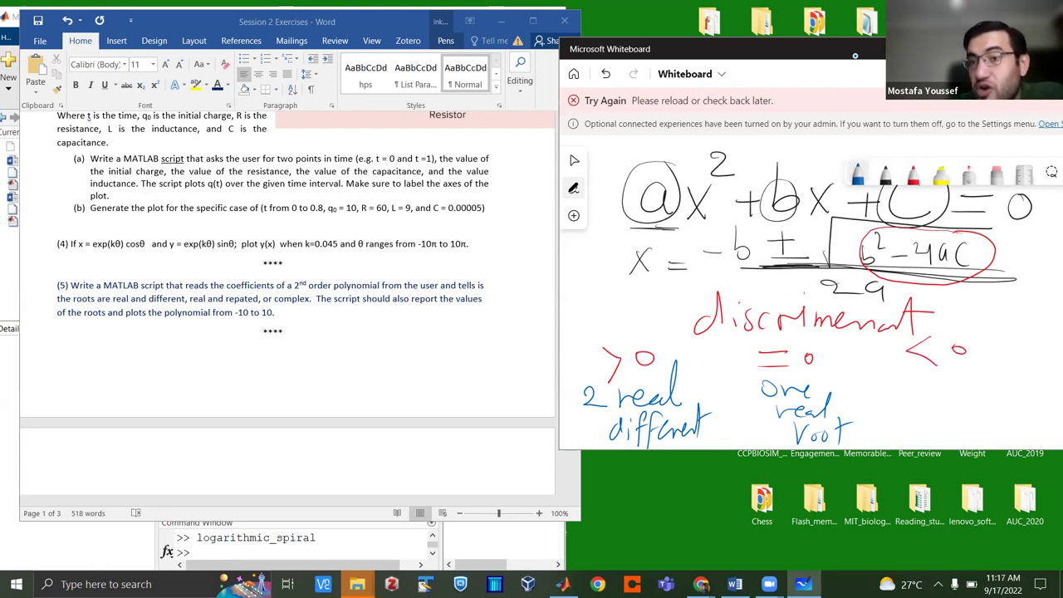
mouse_move(909, 379)
left_mouse_down()
mouse_move(933, 398)
mouse_move(952, 396)
left_mouse_up()
mouse_move(968, 391)
left_mouse_down()
mouse_move(1000, 388)
mouse_move(1004, 408)
left_mouse_up()
left_click_drag(1008, 391, 1024, 383)
left_click_drag(1027, 384, 1048, 368)
left_click_drag(951, 419, 974, 431)
left_click_drag(1002, 409, 1001, 438)
left_click_drag(997, 417, 1015, 432)
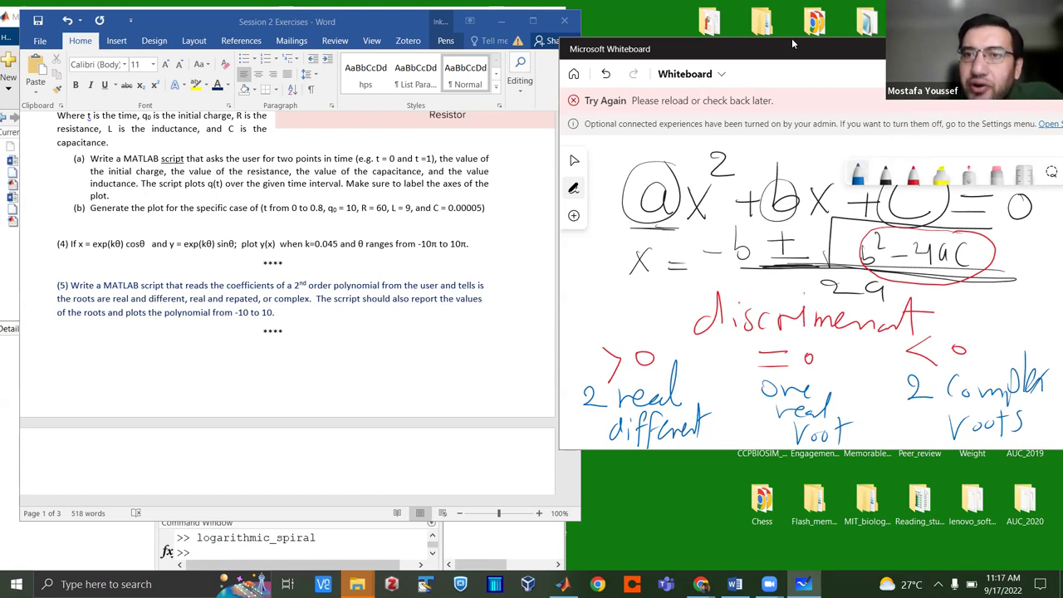
left_click_drag(792, 39, 683, 42)
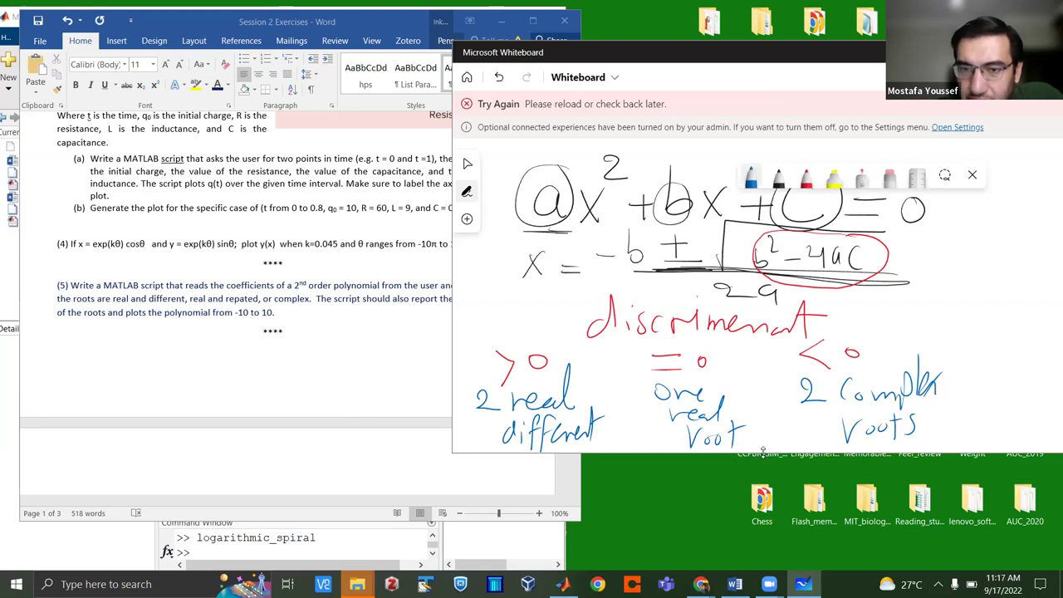
Stretch the whiteboard window to full height and draw three red x–y axis crosses below the cases.
left_click_drag(762, 451, 764, 573)
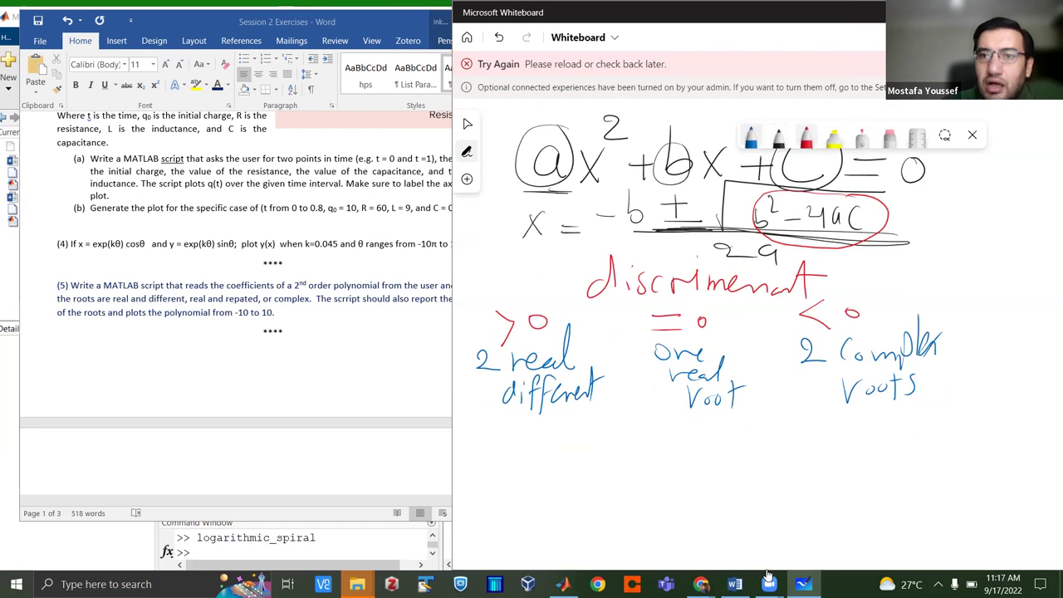
left_click(806, 137)
left_click_drag(533, 438, 527, 534)
left_click_drag(473, 502, 610, 504)
left_click_drag(706, 437, 703, 540)
left_click_drag(625, 513, 773, 511)
left_click_drag(856, 423, 851, 525)
left_click_drag(762, 517, 993, 524)
Label each of the three red axis crosses with x and y.
left_click_drag(994, 510, 980, 524)
left_click_drag(872, 417, 885, 415)
left_click_drag(750, 533, 758, 540)
left_click_drag(759, 533, 750, 539)
left_click_drag(717, 421, 726, 428)
left_click_drag(733, 418, 719, 435)
left_click_drag(558, 515, 570, 525)
left_click_drag(570, 515, 558, 525)
left_click_drag(563, 427, 572, 442)
In black, draw parabolas crossing twice, touching once and staying above the x-axis, marking the contact points.
left_click(778, 137)
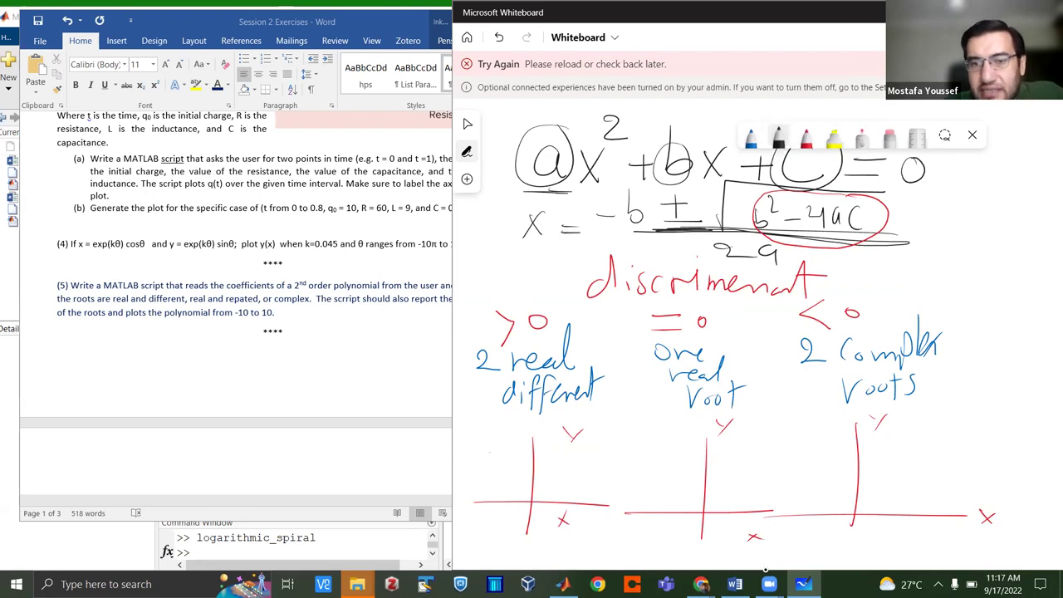
mouse_move(490, 453)
left_mouse_down()
mouse_move(558, 535)
mouse_move(590, 447)
left_mouse_up()
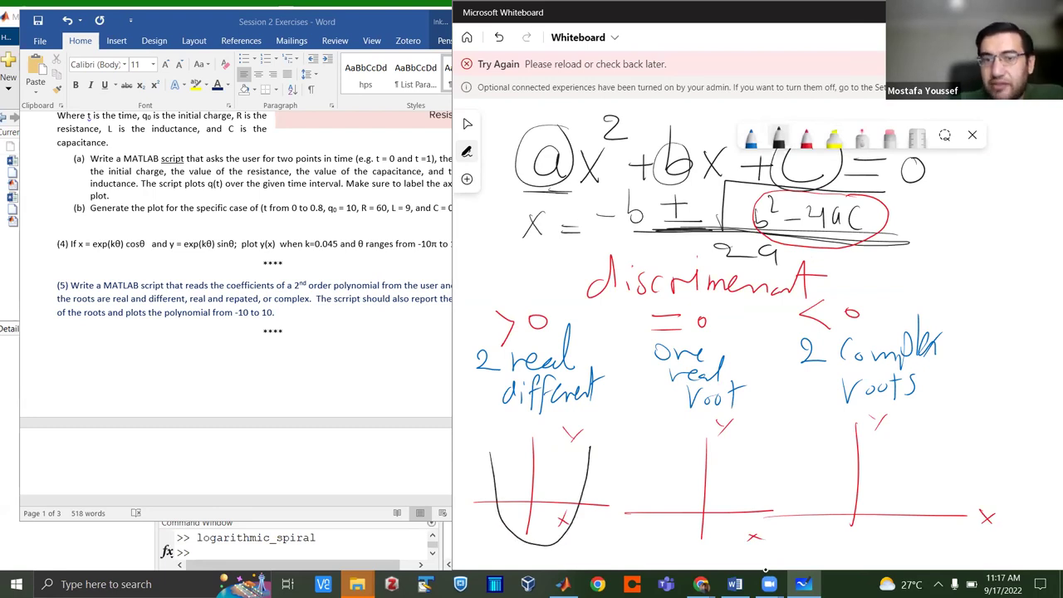
left_click_drag(496, 498, 501, 501)
mouse_move(583, 498)
left_mouse_down()
mouse_move(578, 507)
mouse_move(586, 500)
left_mouse_up()
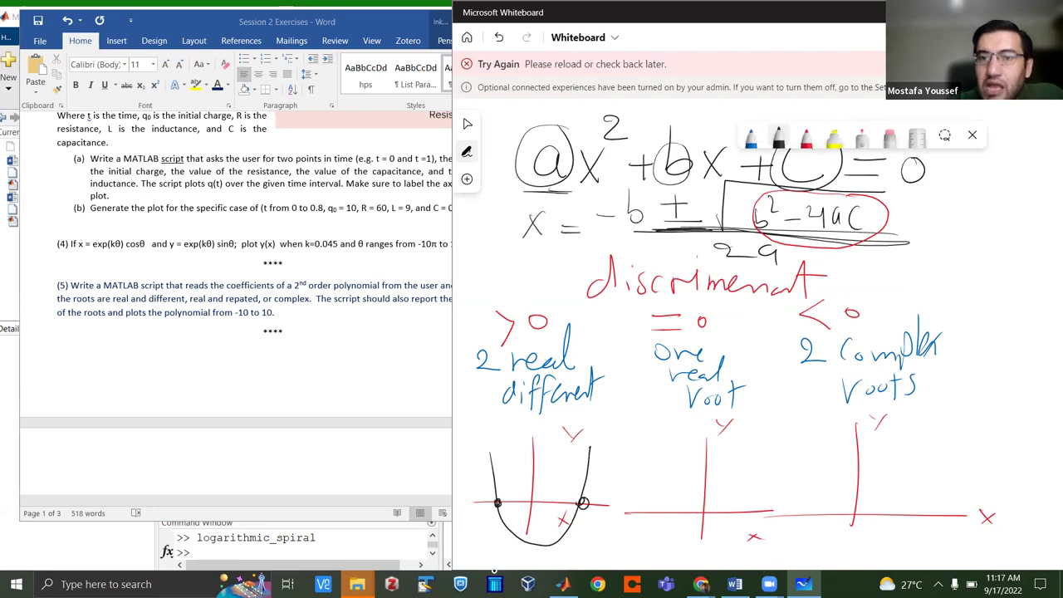
mouse_move(731, 464)
left_mouse_down()
mouse_move(737, 497)
mouse_move(766, 503)
mouse_move(782, 444)
left_mouse_up()
left_click_drag(751, 506, 767, 496)
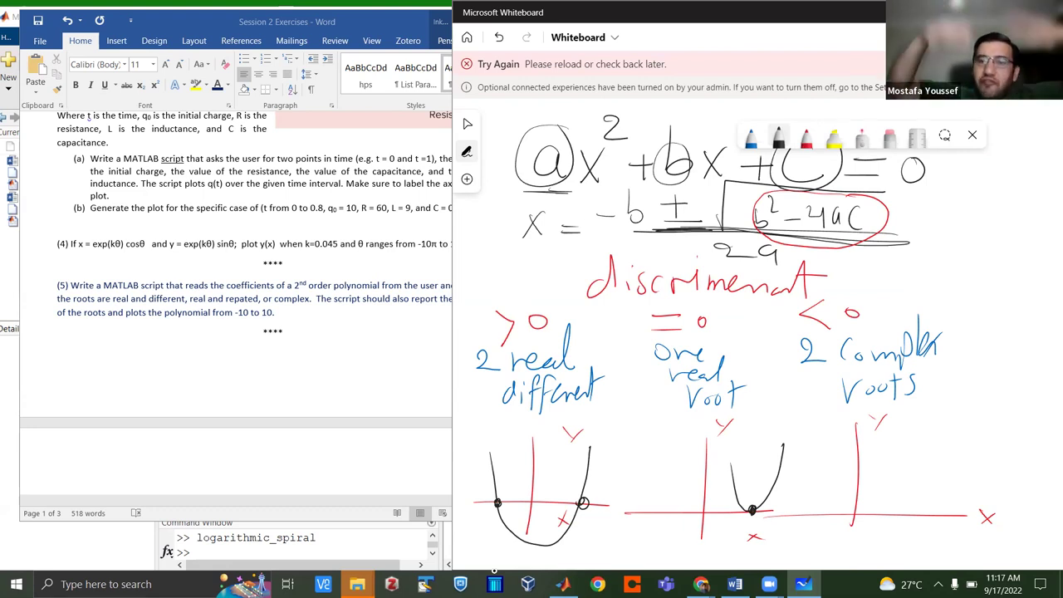
mouse_move(827, 408)
left_mouse_down()
mouse_move(830, 430)
mouse_move(952, 410)
left_mouse_up()
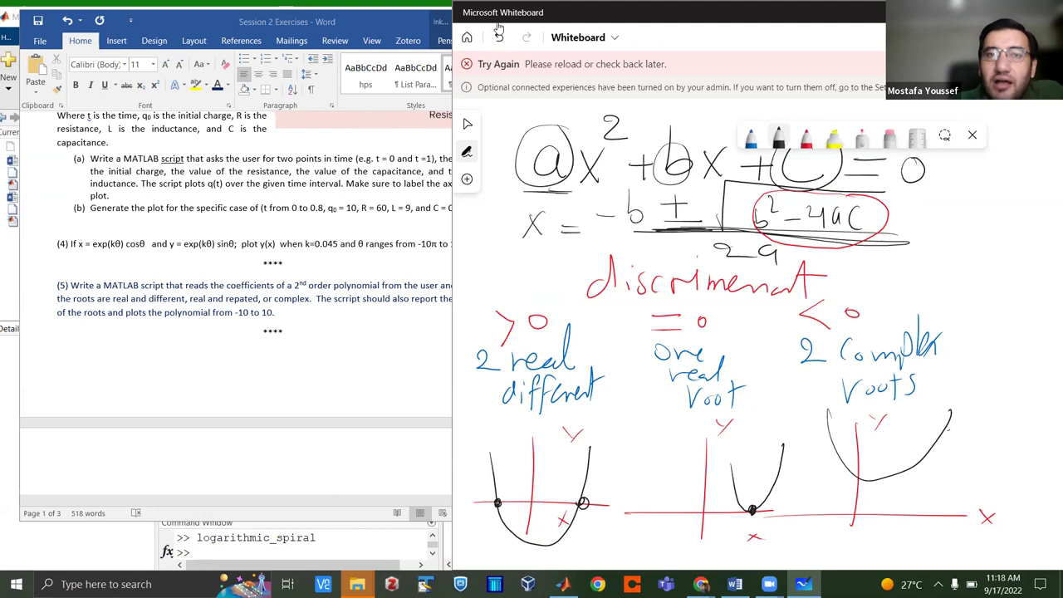
left_click_drag(603, 14, 697, 51)
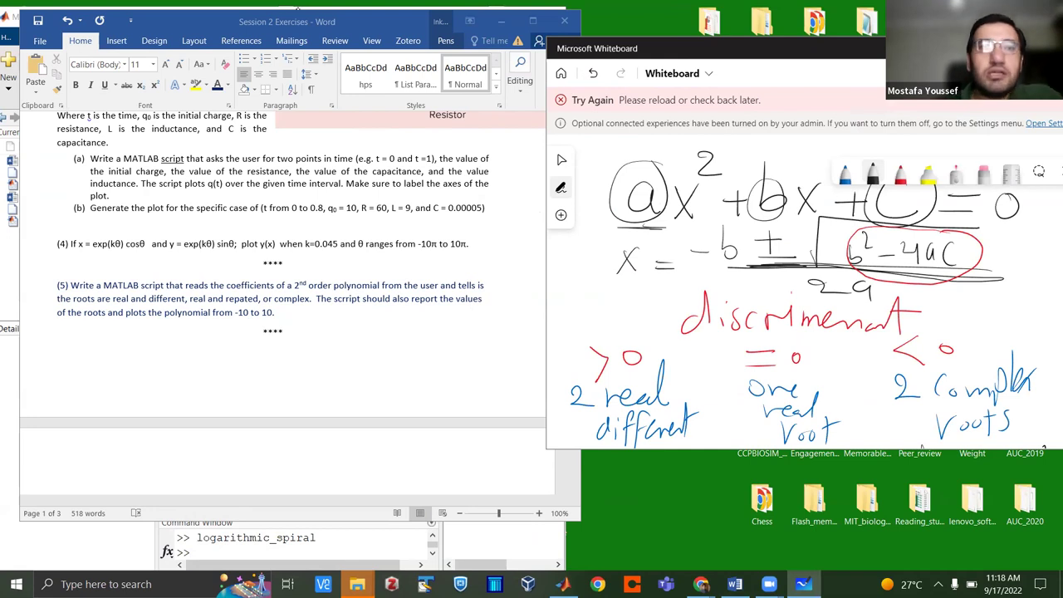
Move the Word document aside and create a new empty Untitled3 script in the MATLAB Editor.
left_click_drag(326, 40, 849, 47)
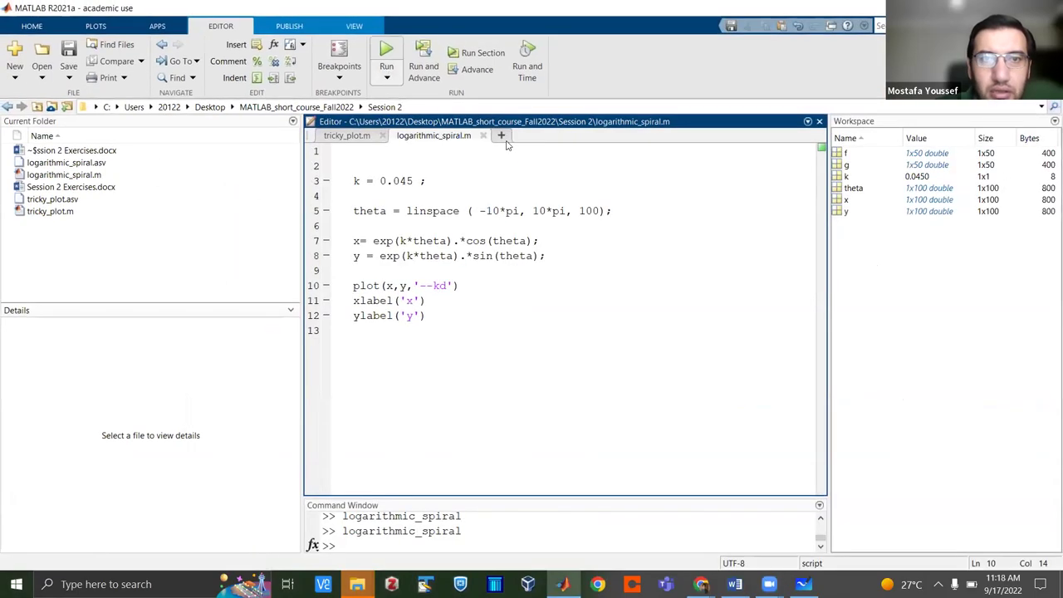
left_click(501, 135)
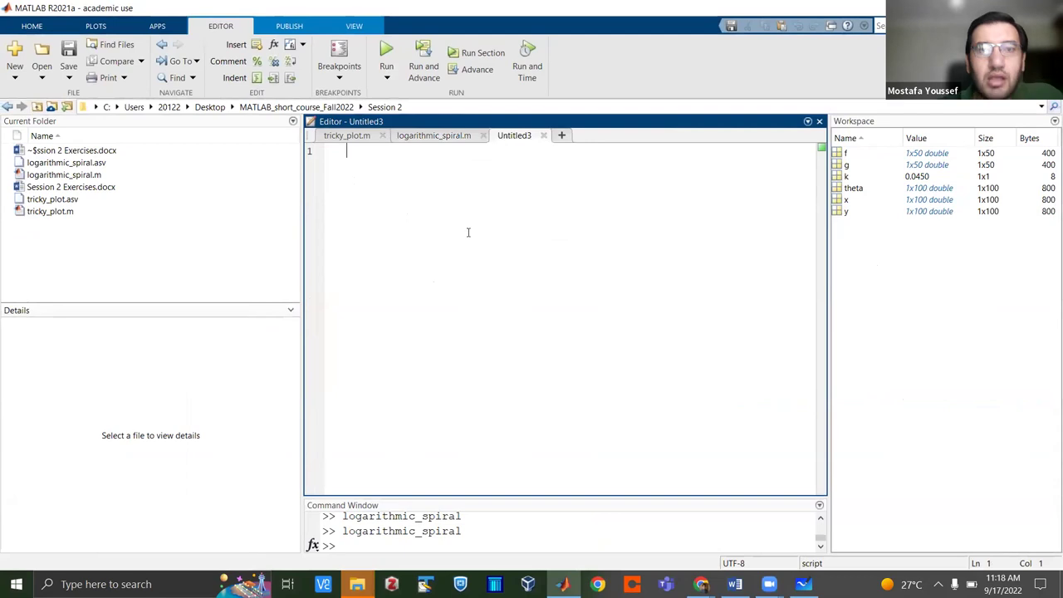
Save the empty Untitled3 script as root_finding.m in the Session 2 folder.
left_click(69, 52)
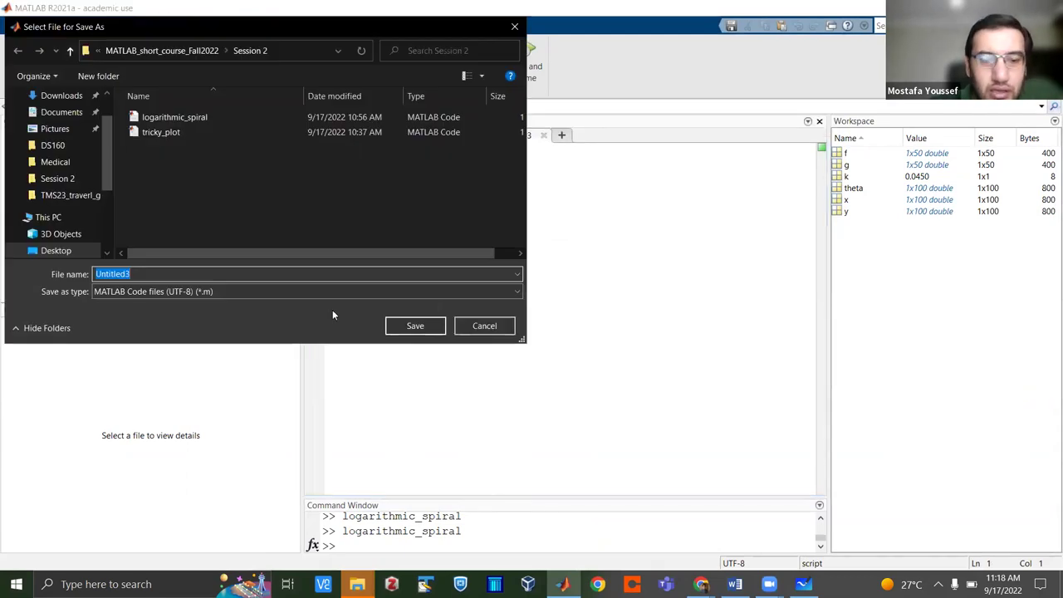
type("root_finding")
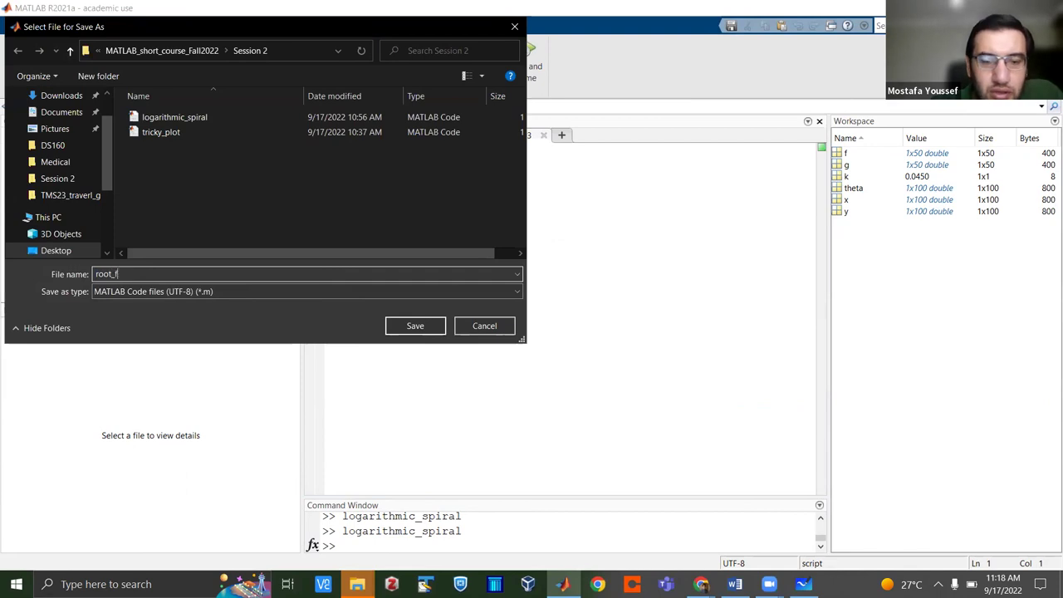
left_click(416, 325)
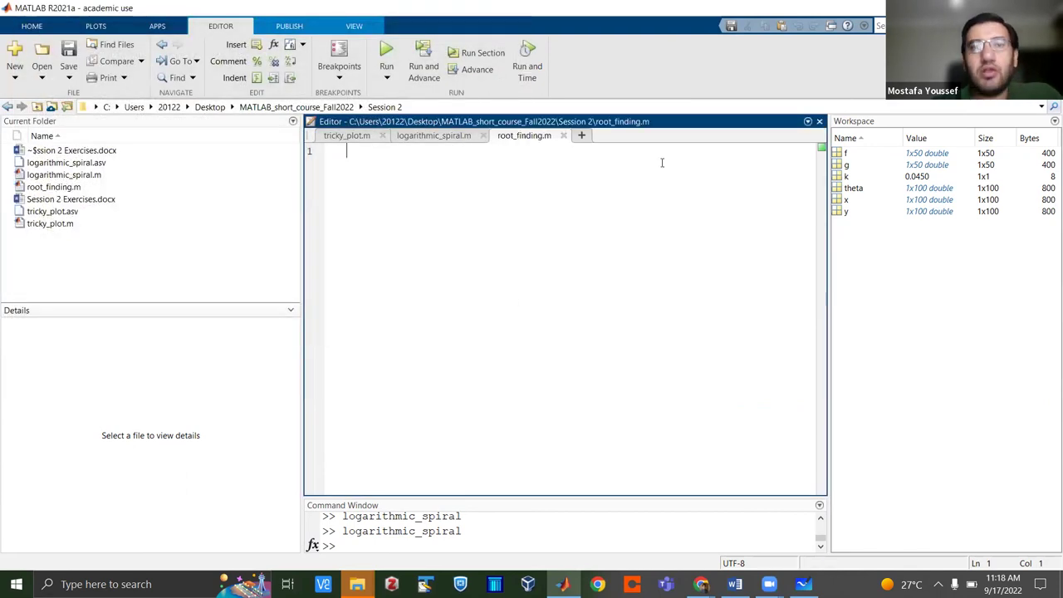